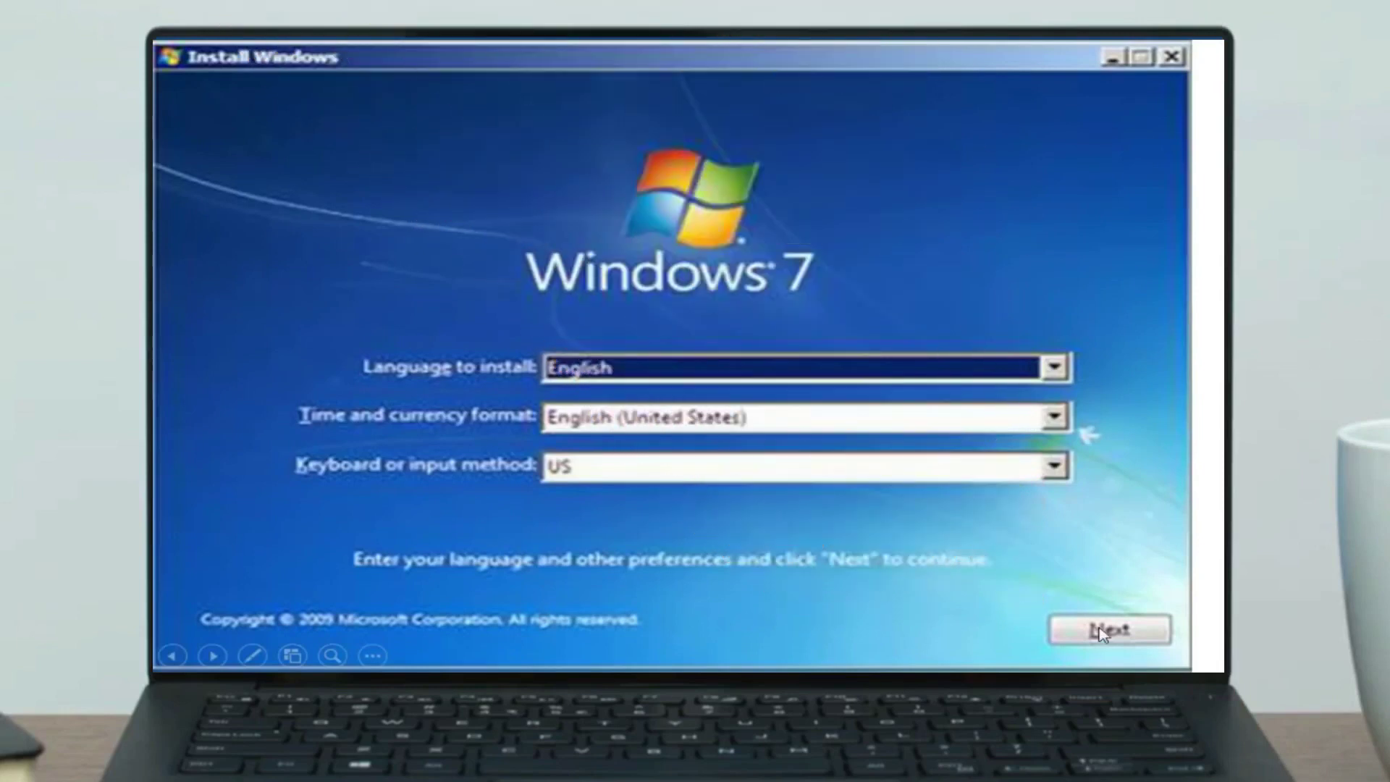
# Keep English, English (United States) and US keyboard, and continue to the install screen
pyautogui.click(1100, 631)
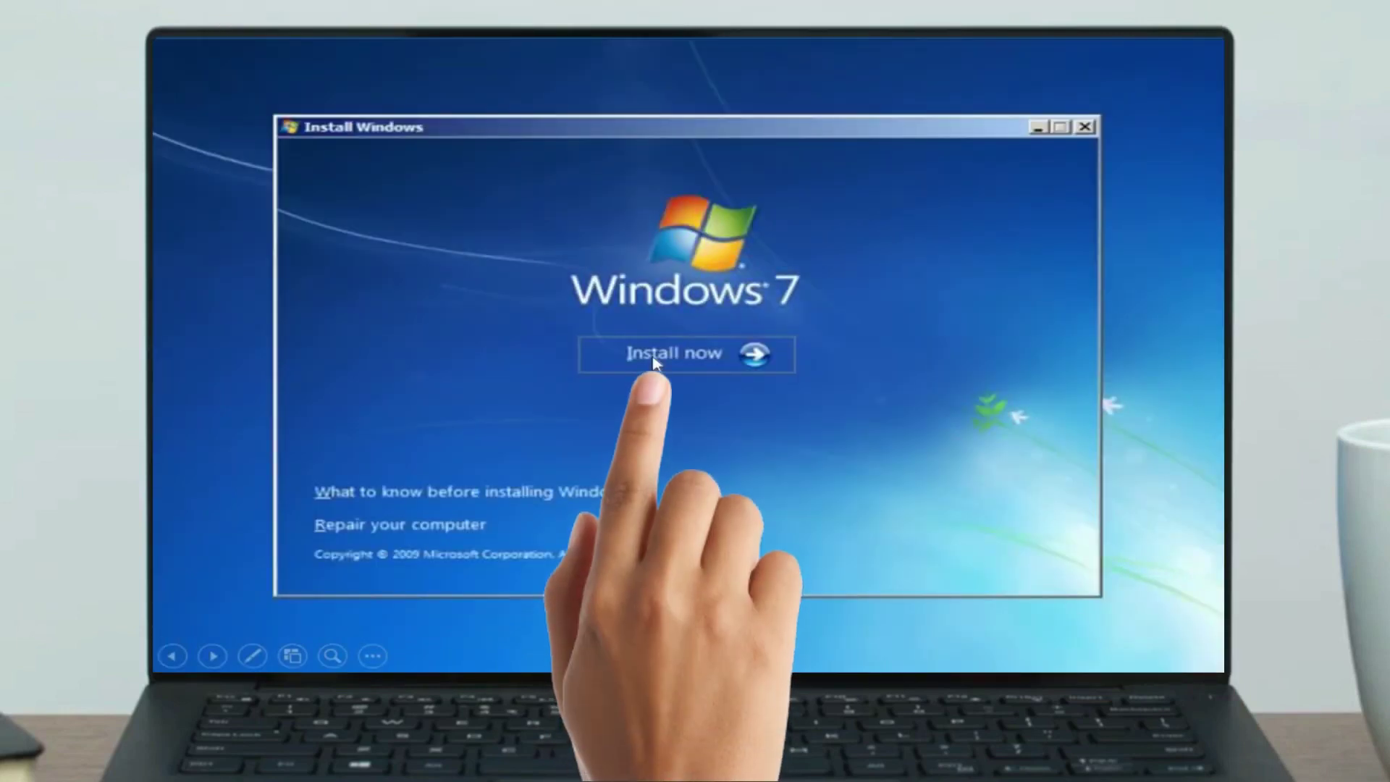